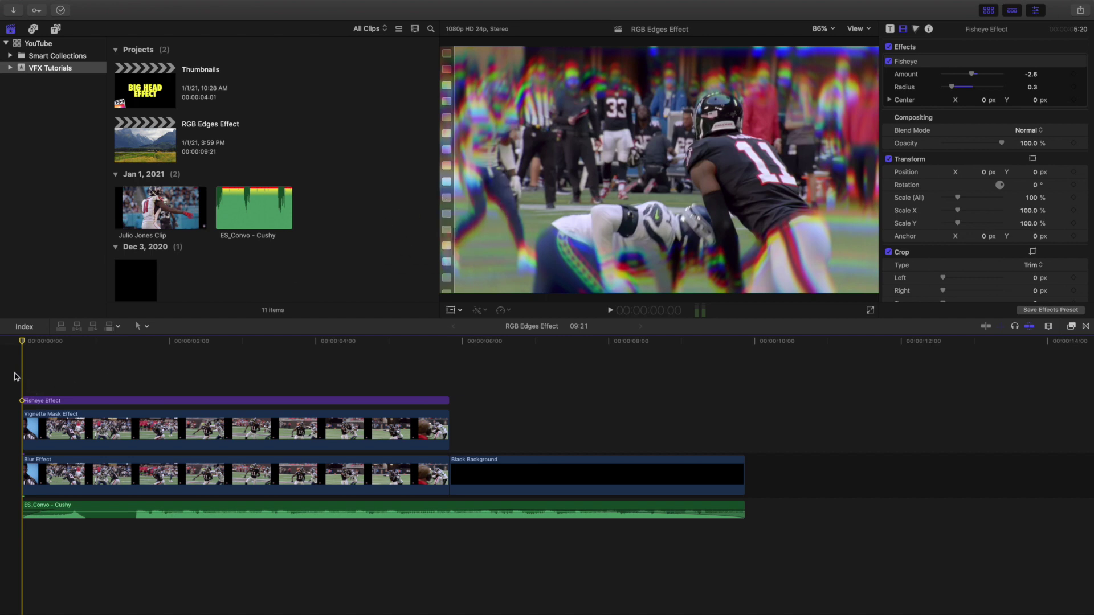
# Preview the effect from the start, then inspect the Fisheye Effect adjustment layer's Fisheye settings.
pyautogui.press('space')
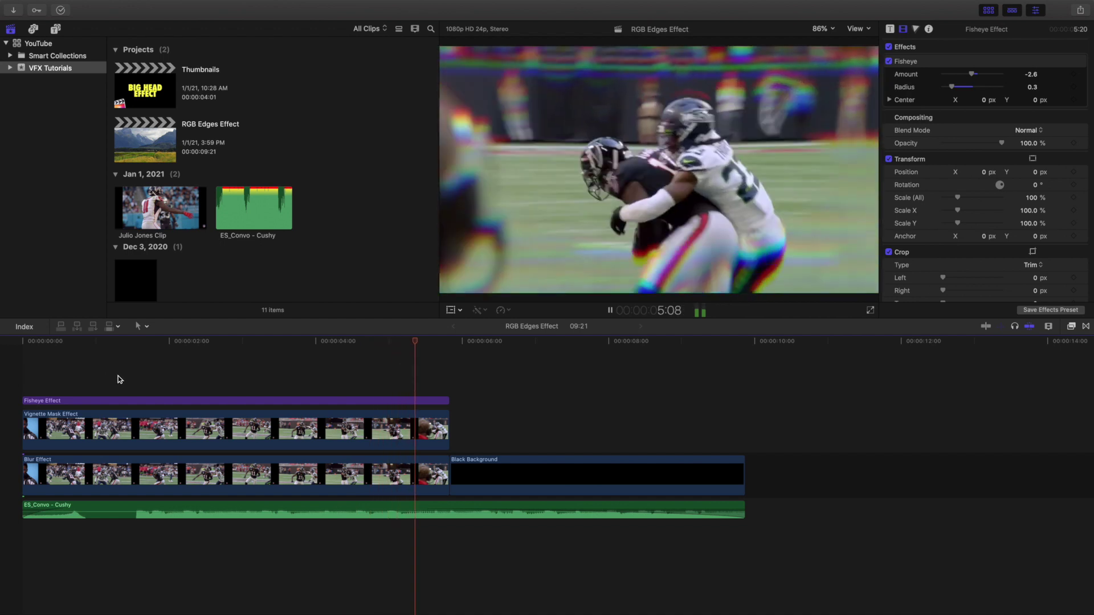
pyautogui.press('space')
pyautogui.press('Home')
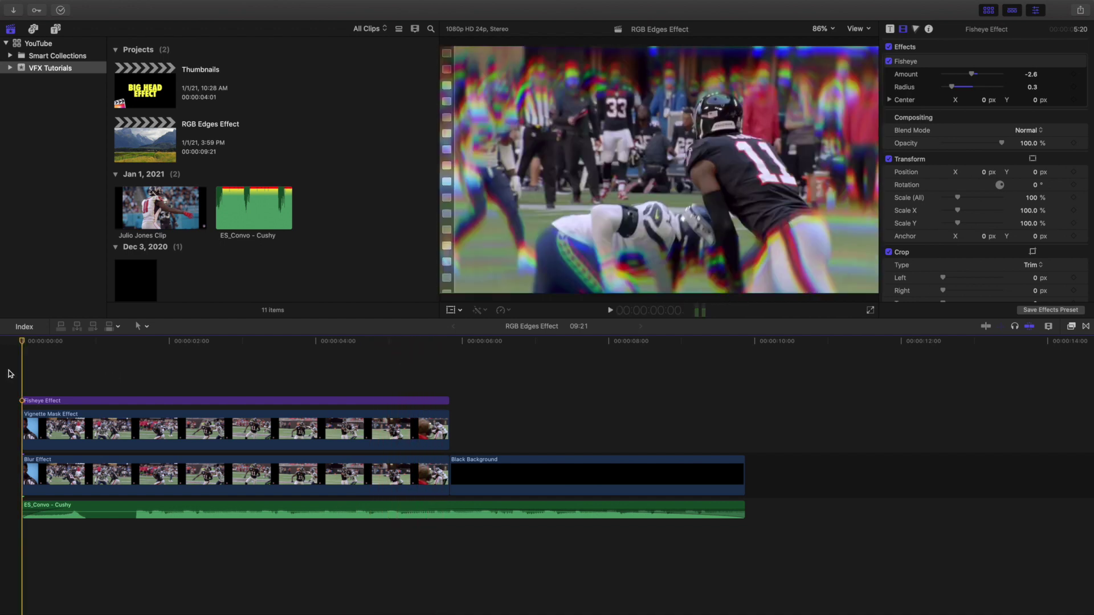
pyautogui.click(63, 402)
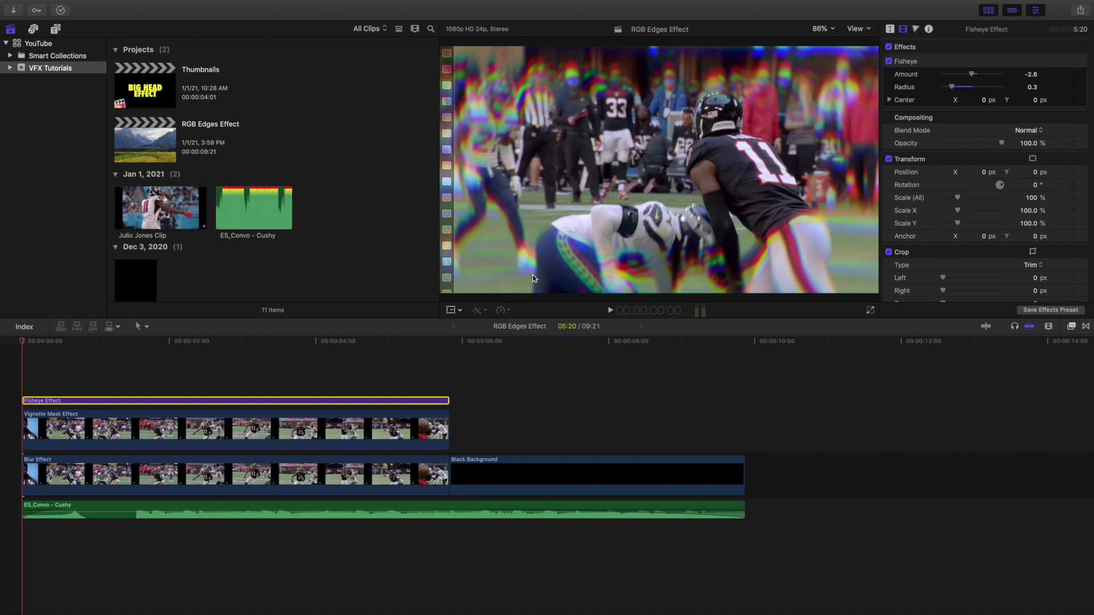
pyautogui.click(927, 63)
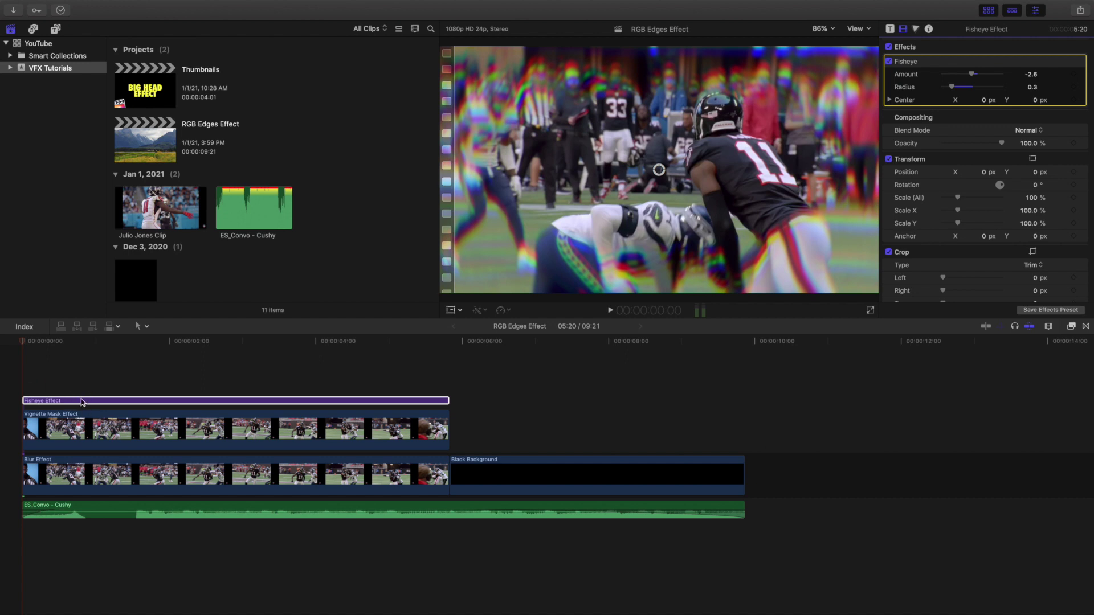
# Review the Vignette Mask ellipse controls, then show the Blur Effect's Prism (30.0, 90°) and Radial (3.5) settings.
pyautogui.click(20, 385)
pyautogui.click(75, 432)
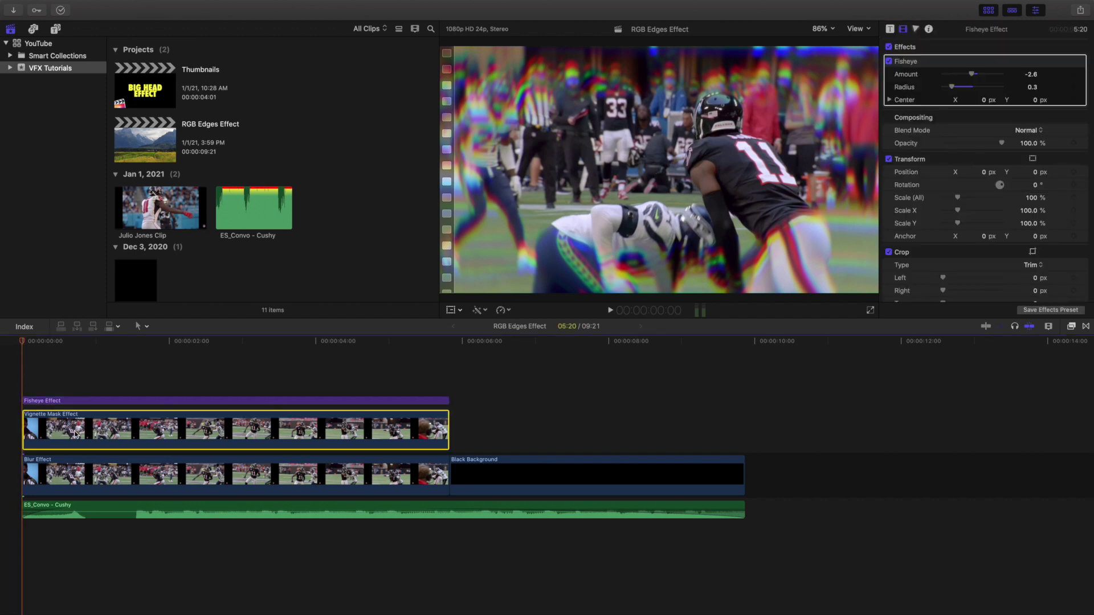
pyautogui.click(133, 473)
pyautogui.click(134, 442)
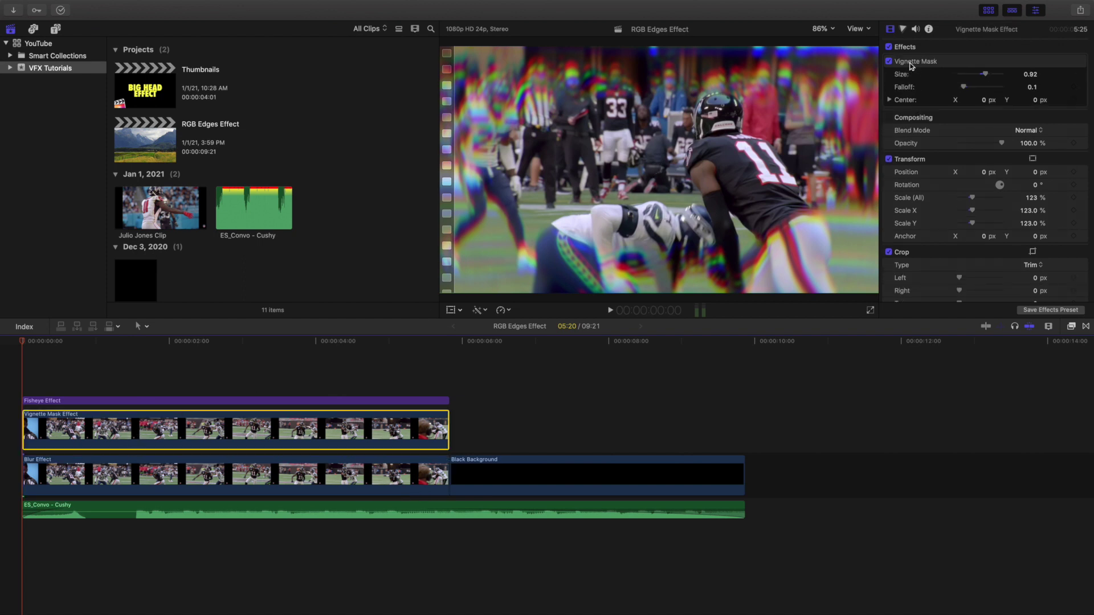
pyautogui.click(942, 63)
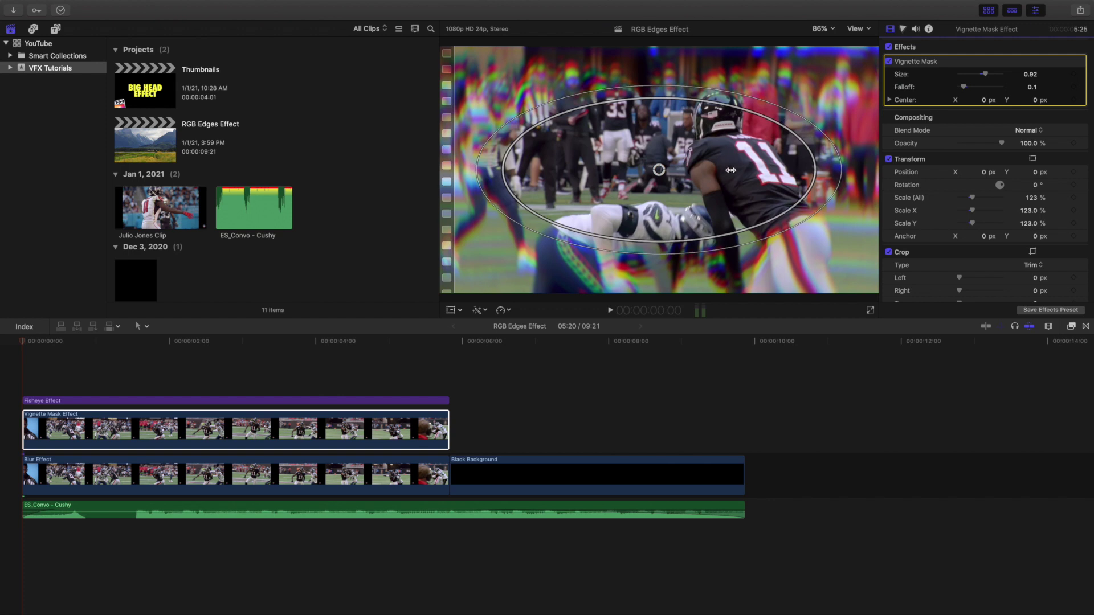
pyautogui.click(261, 471)
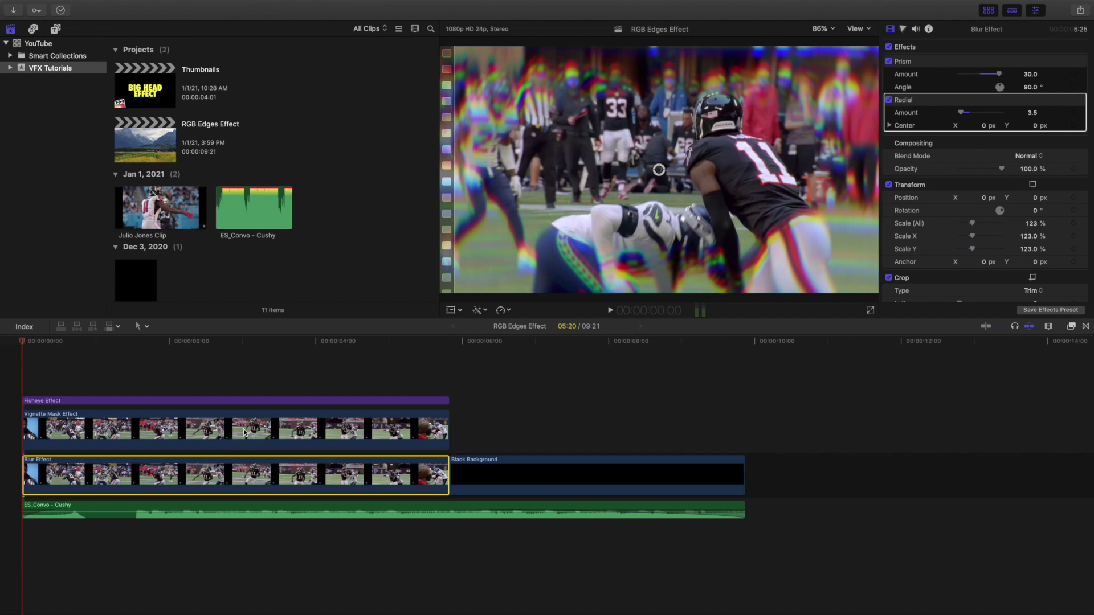
pyautogui.click(246, 434)
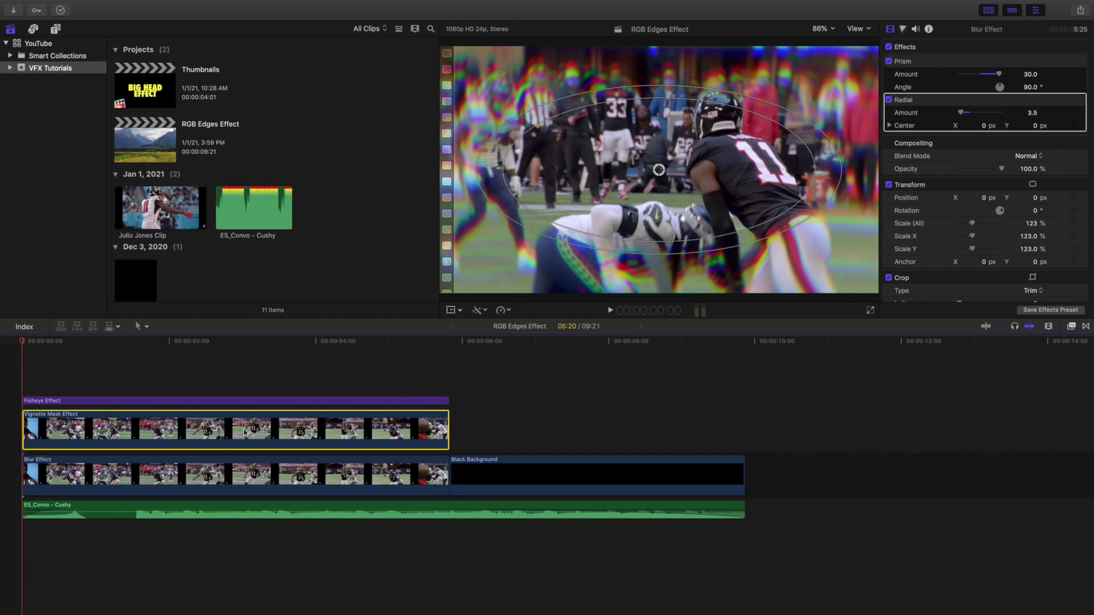
pyautogui.click(267, 402)
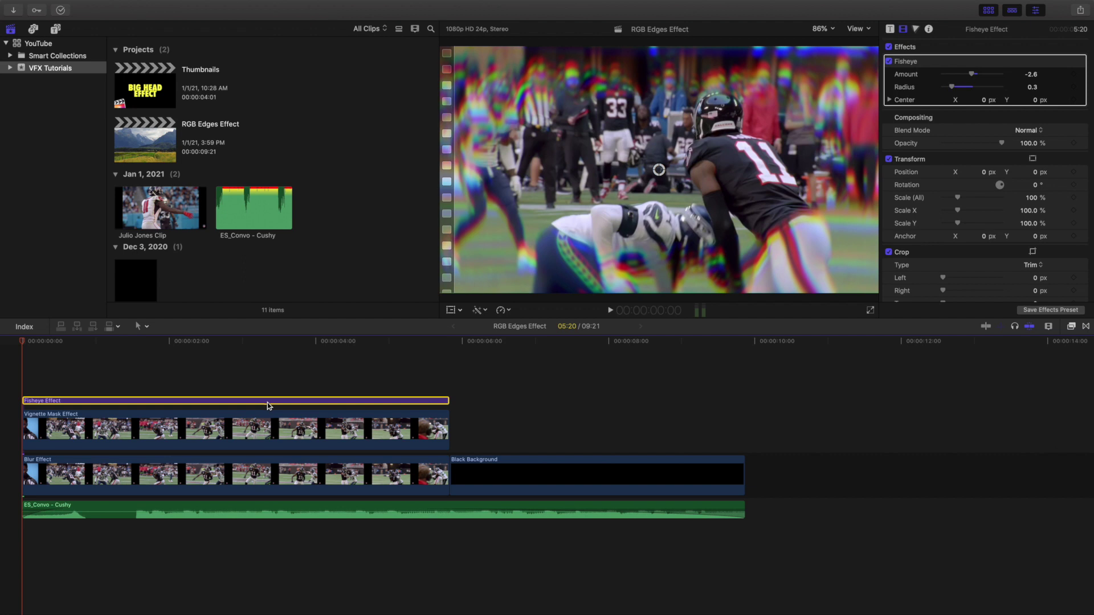
pyautogui.click(222, 476)
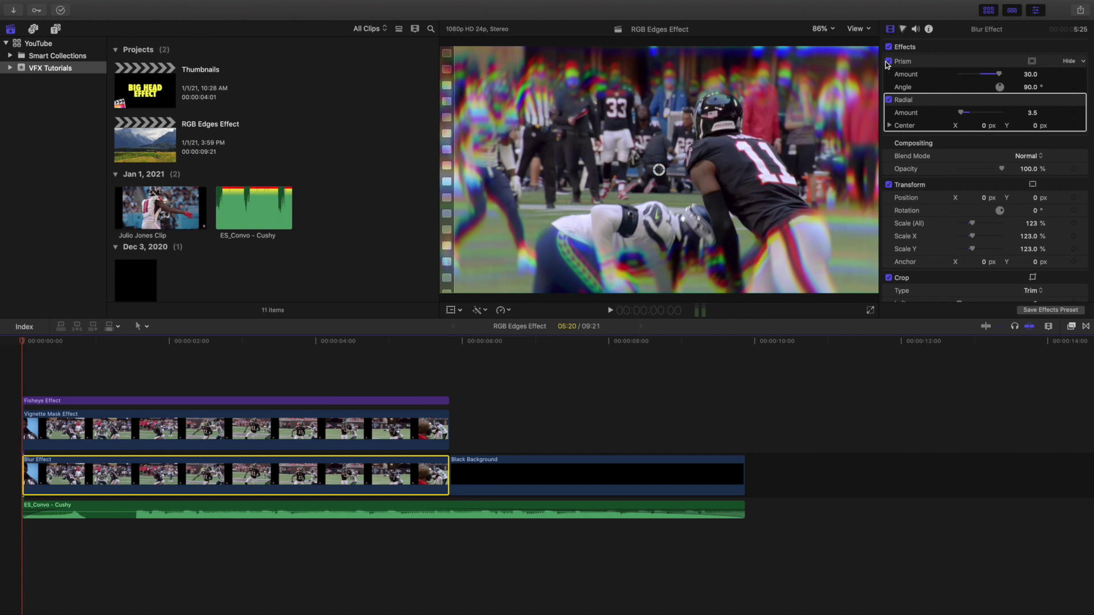
pyautogui.click(889, 61)
pyautogui.click(889, 101)
pyautogui.click(889, 100)
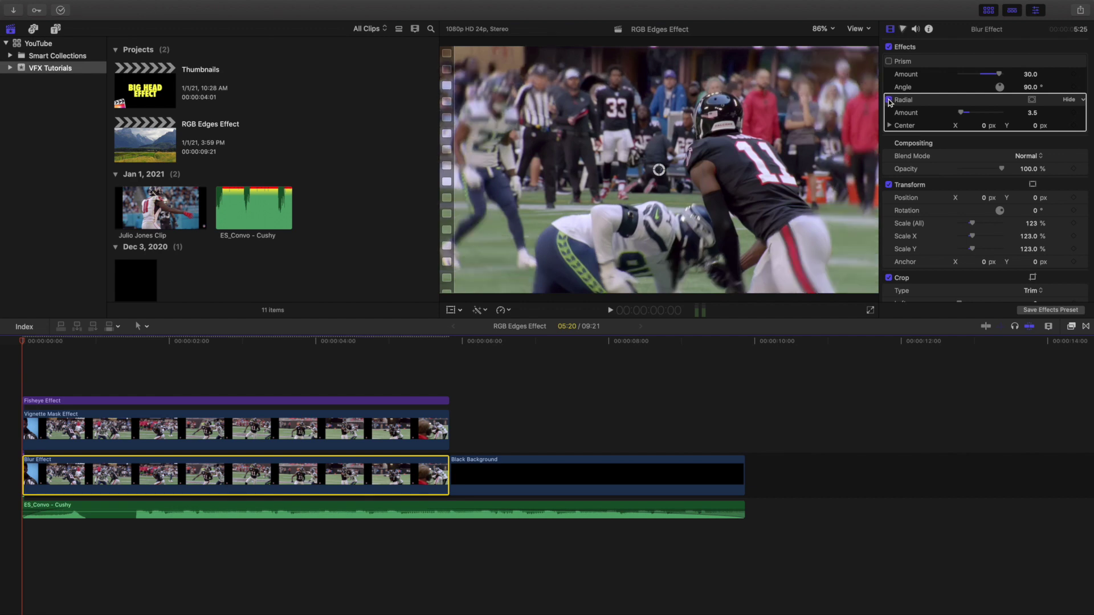
pyautogui.click(889, 62)
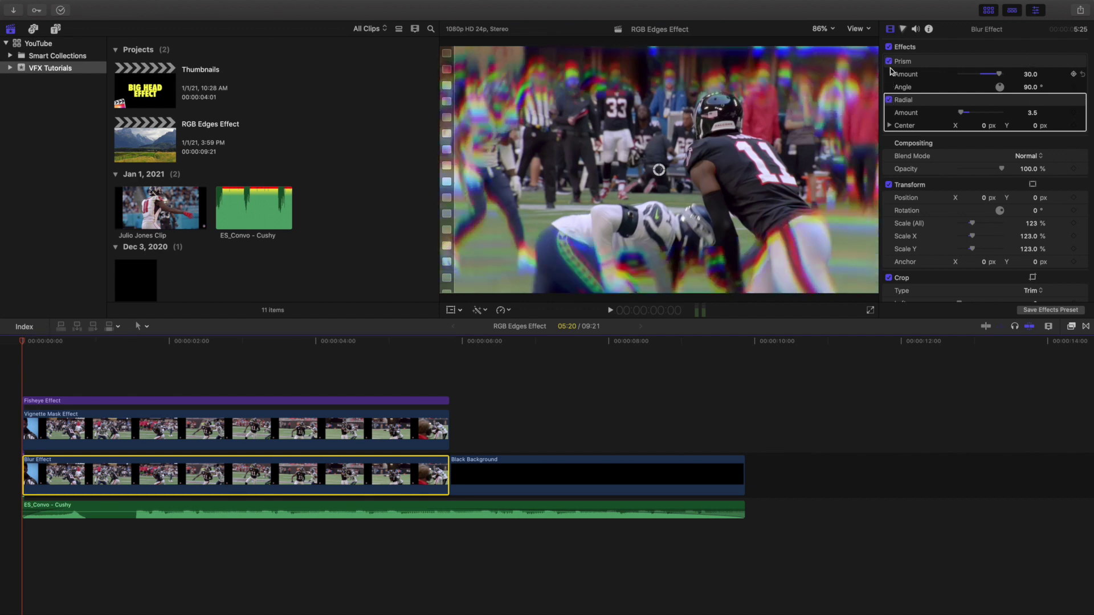
pyautogui.click(889, 61)
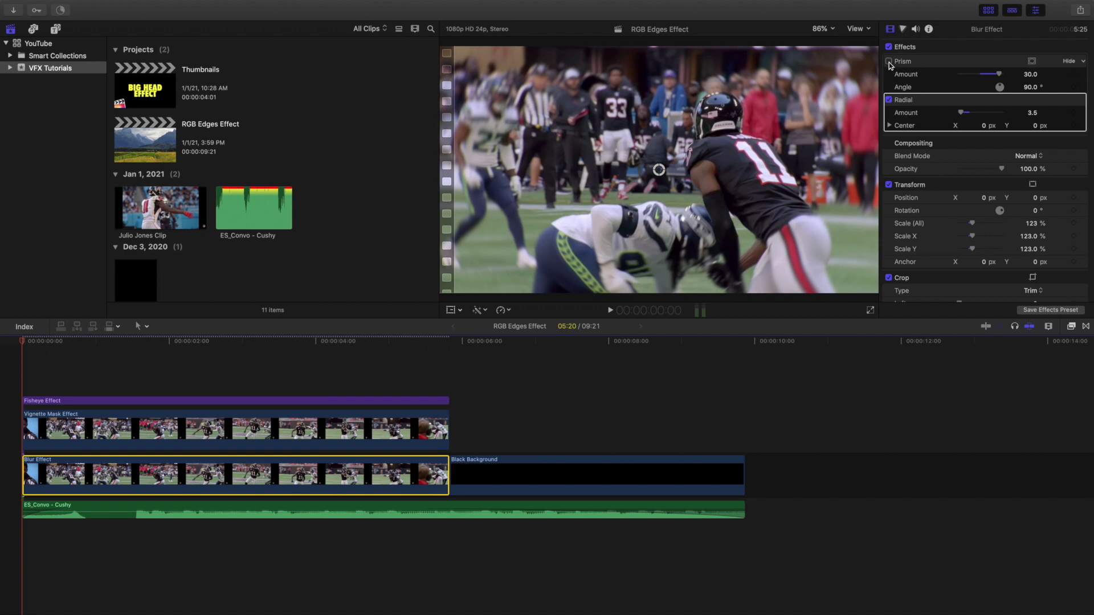
pyautogui.click(890, 62)
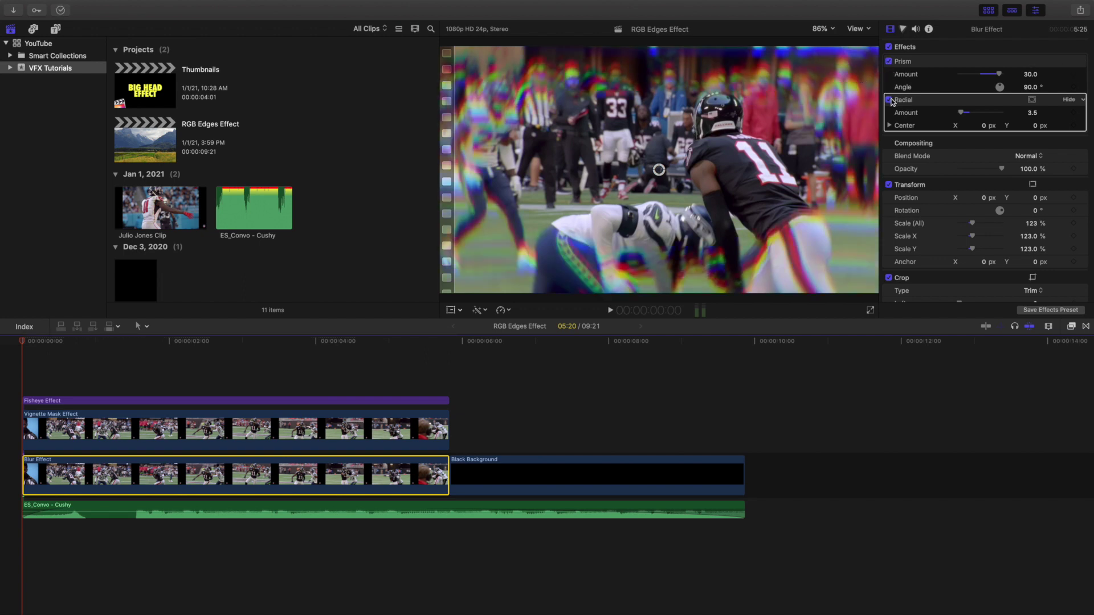
pyautogui.click(17, 377)
pyautogui.press('space')
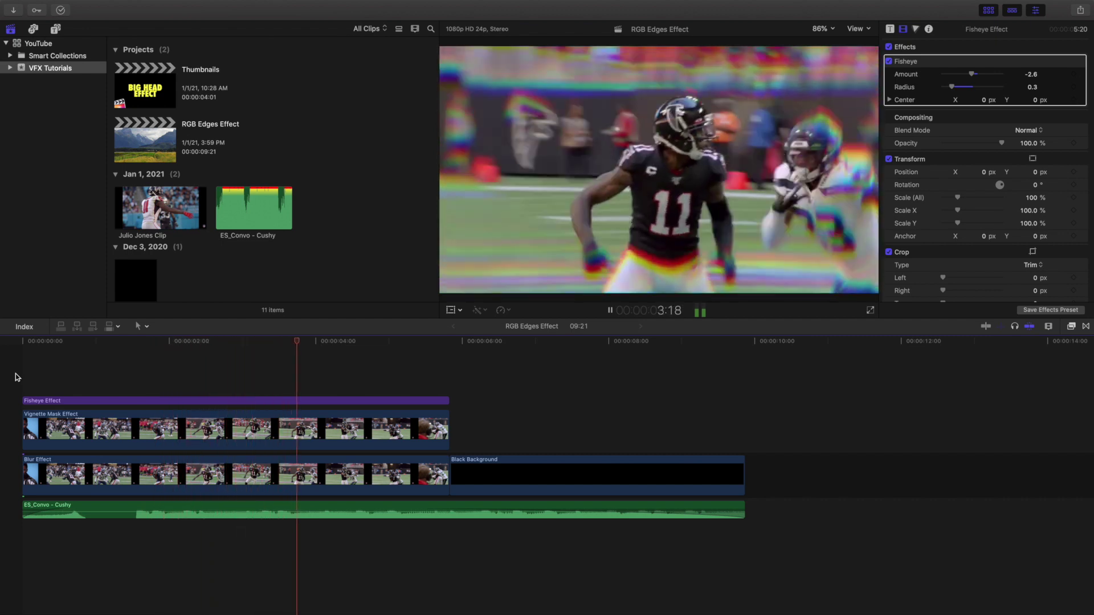
pyautogui.press('space')
pyautogui.click(21, 378)
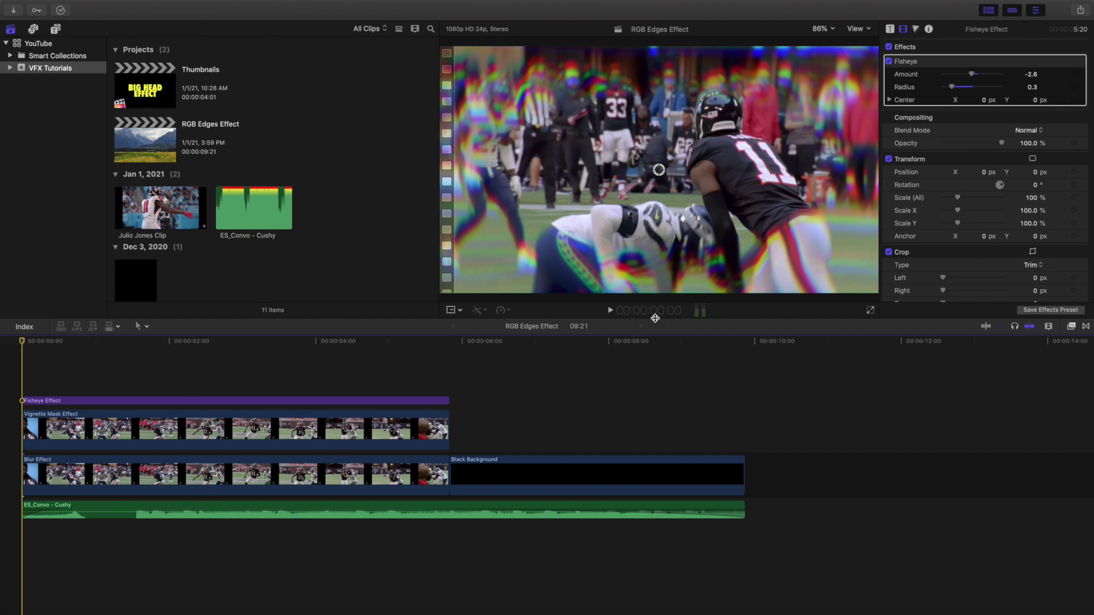
pyautogui.click(401, 401)
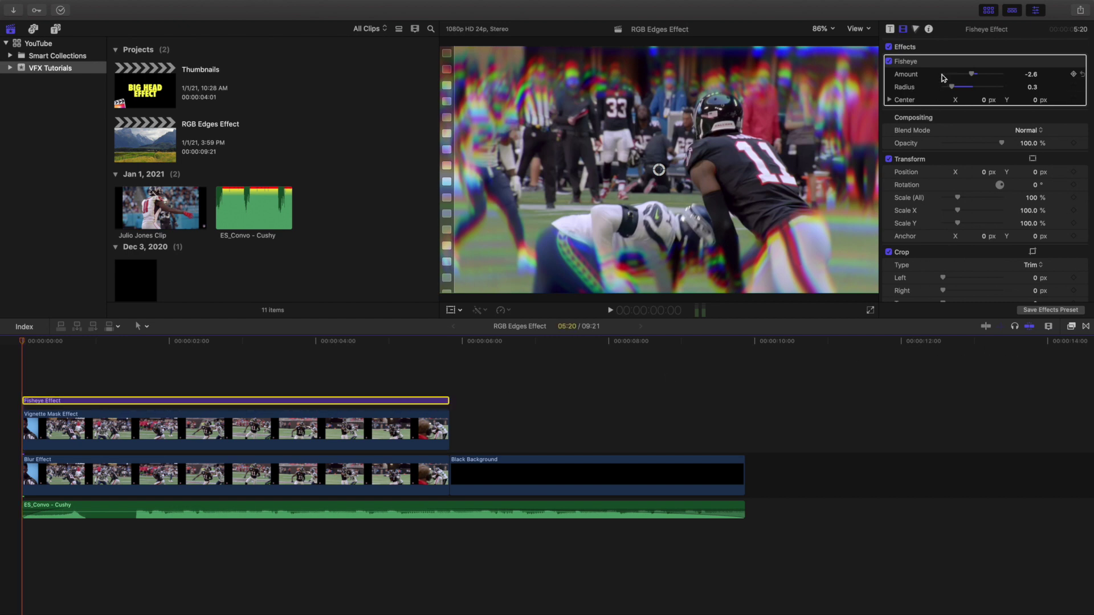
pyautogui.click(412, 431)
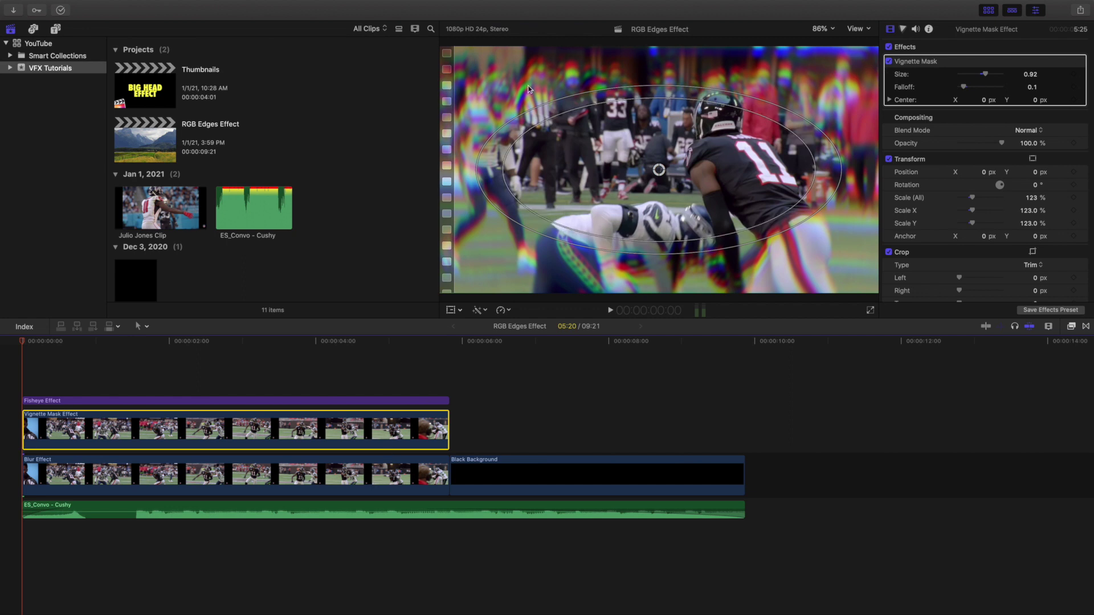
pyautogui.moveTo(515, 122); pyautogui.dragTo(615, 201)
pyautogui.click(380, 477)
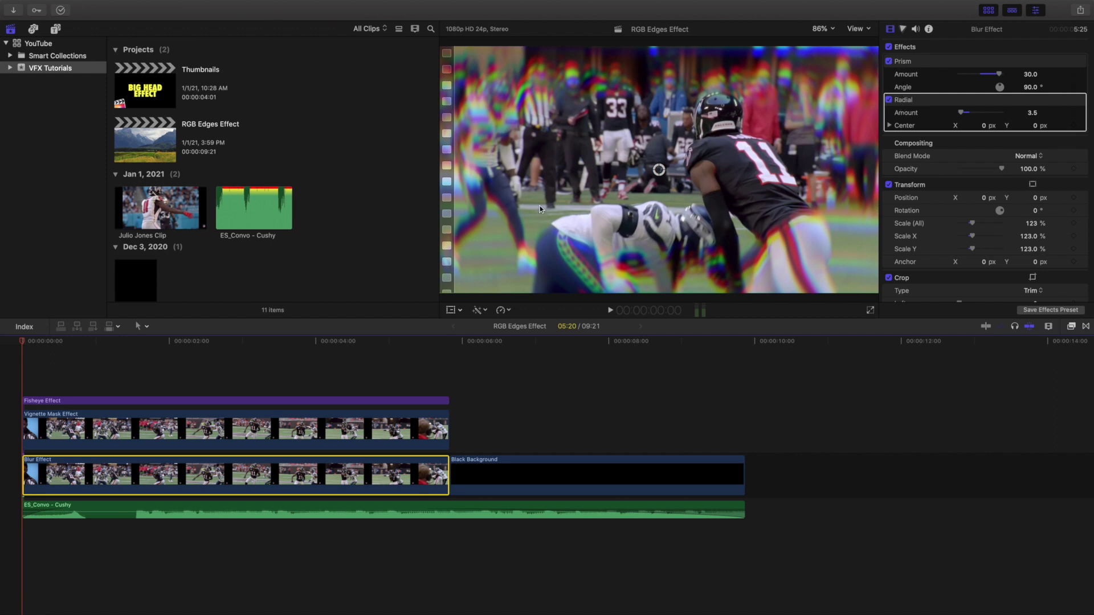
pyautogui.click(14, 391)
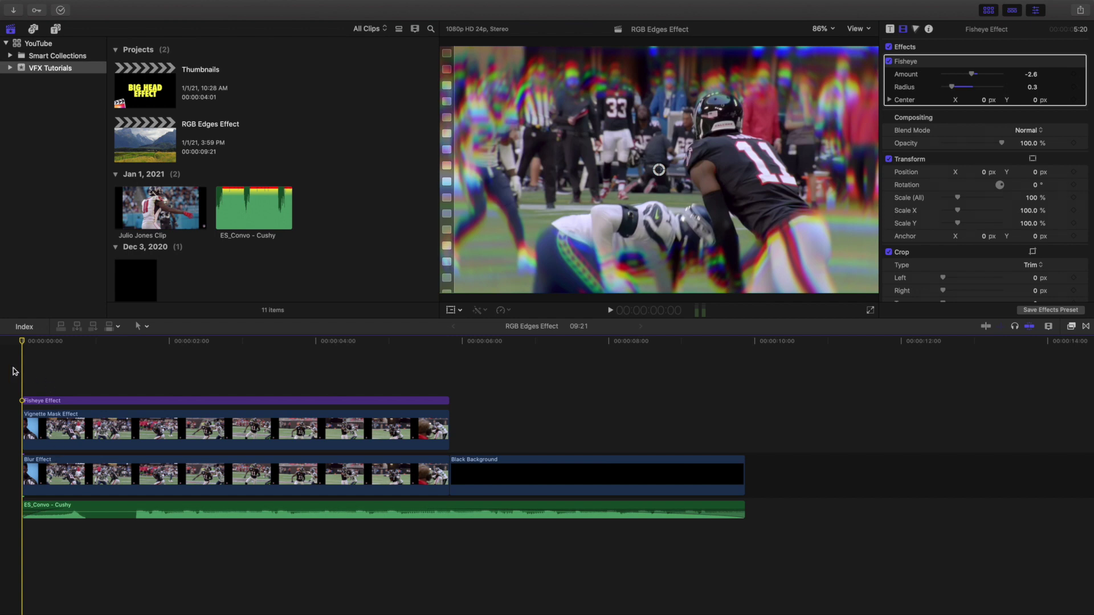
pyautogui.press('space')
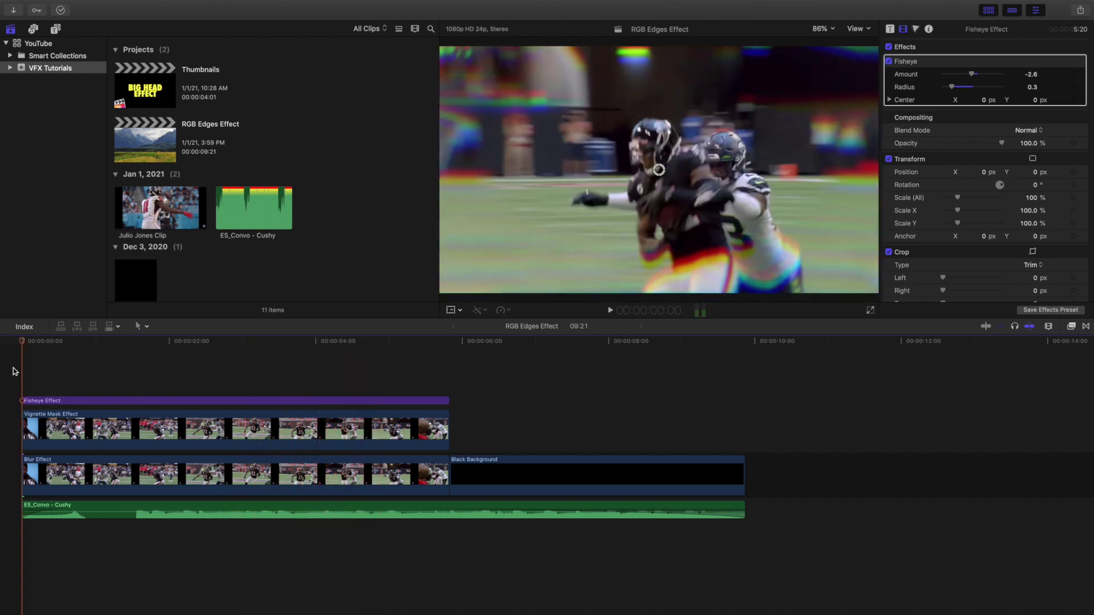
pyautogui.press('space')
pyautogui.press('Home')
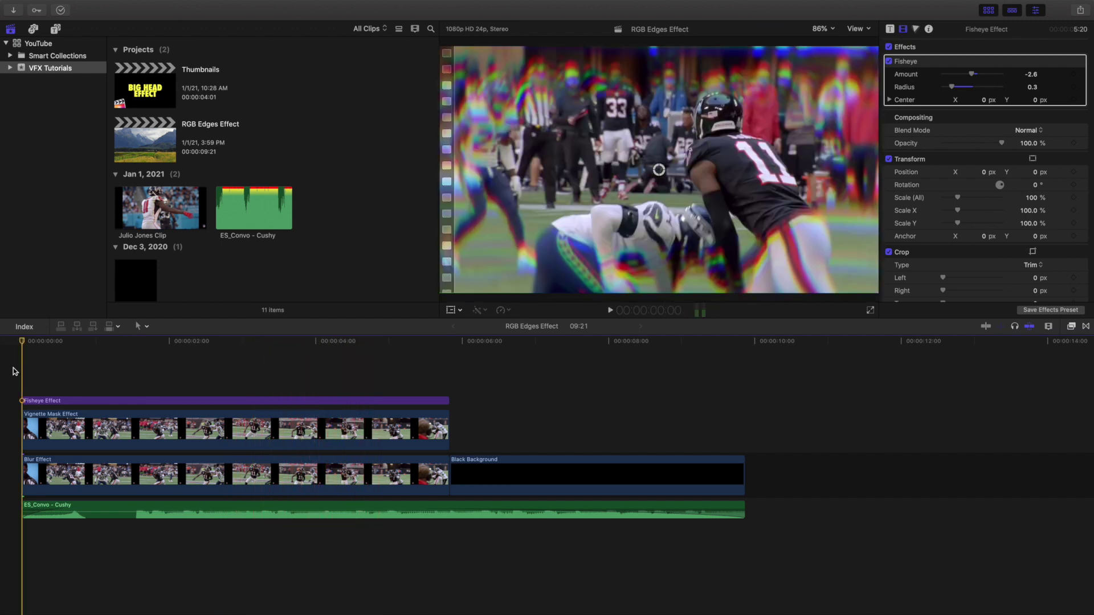